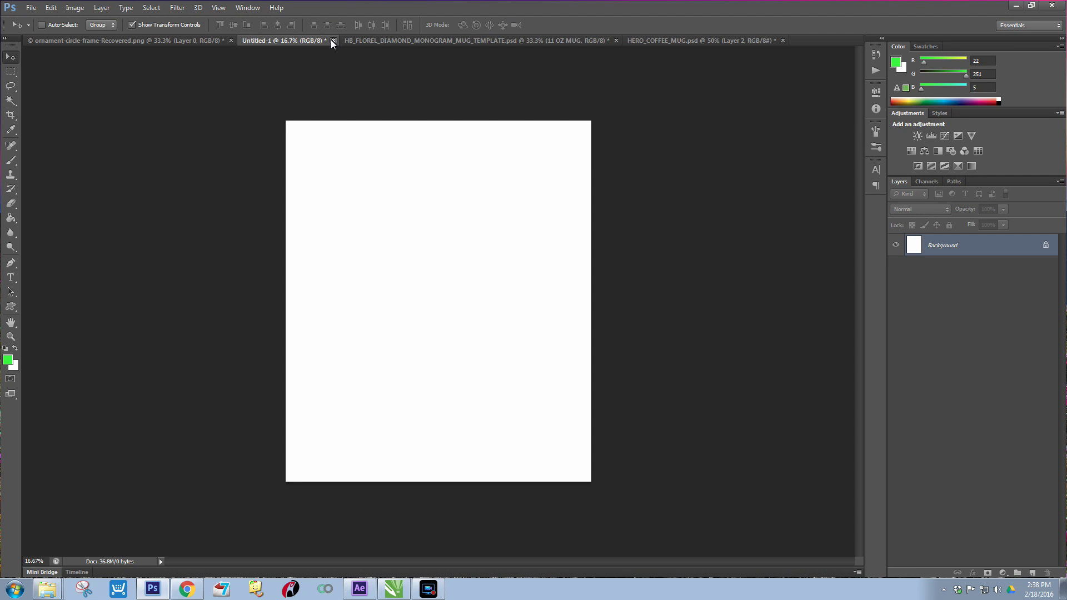
Discard the blank untitled document and create a new U.S. Paper Letter document, 8.5 x 11 inches at 300 pixels/inch with a white background
left_click(333, 40)
left_click(527, 220)
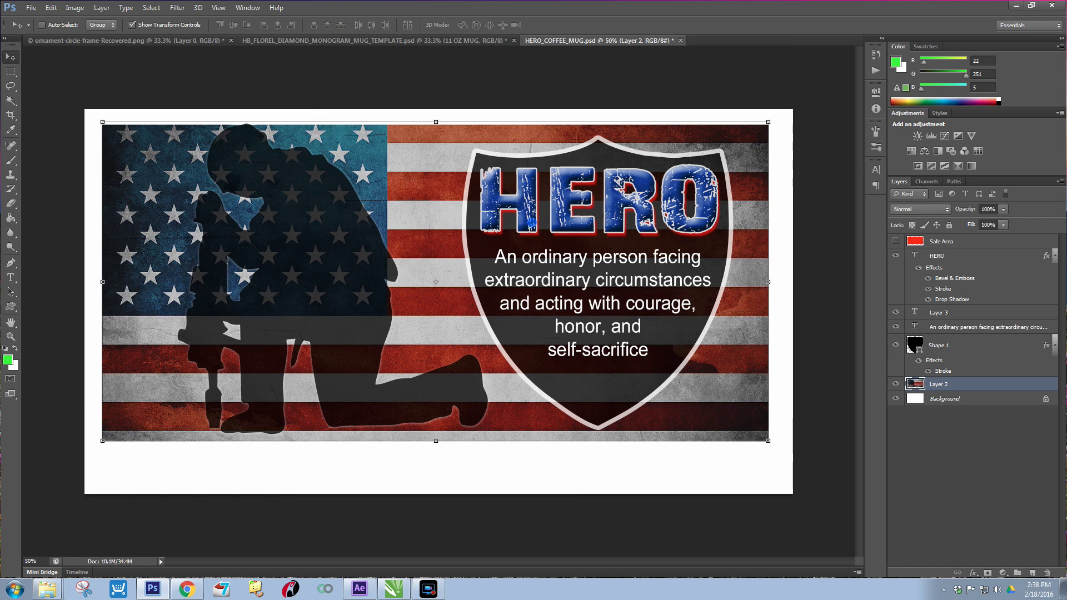
left_click(31, 8)
left_click(34, 16)
left_click(521, 170)
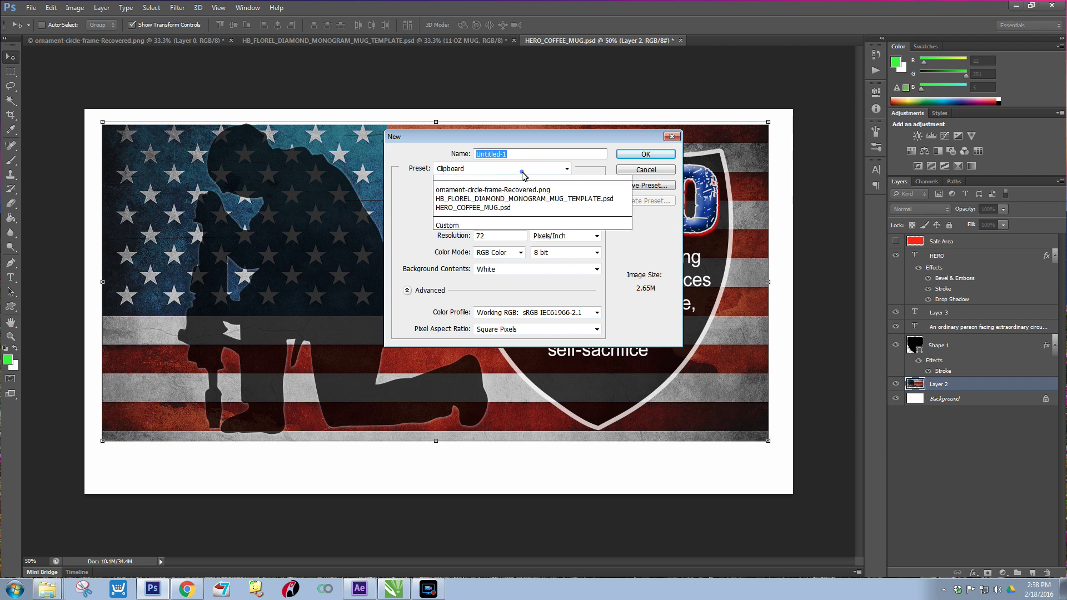
left_click(497, 207)
left_click(492, 202)
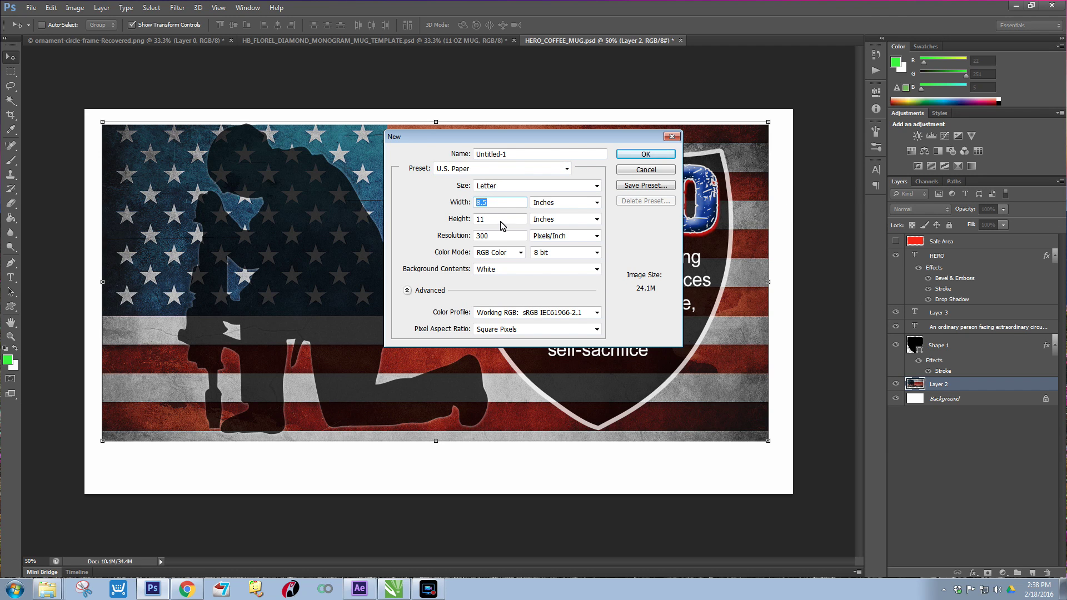
left_click(654, 156)
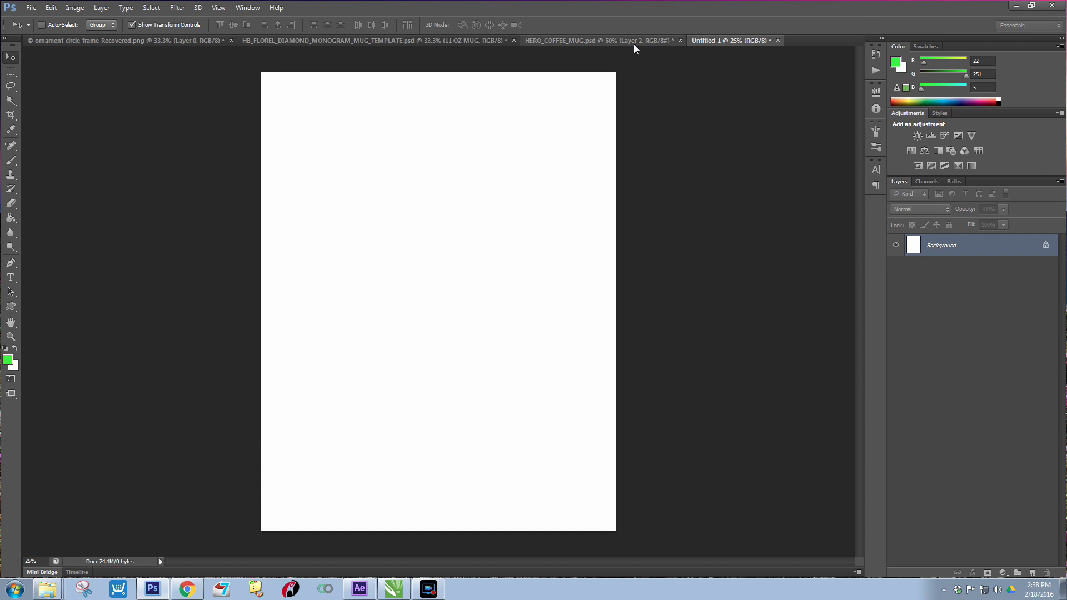
In HB_FLOREL_DIAMOND_MONOGRAM_MUG_TEMPLATE.psd, hide the 15 OZ MUG group and show the 11 OZ MUG group
left_click(381, 41)
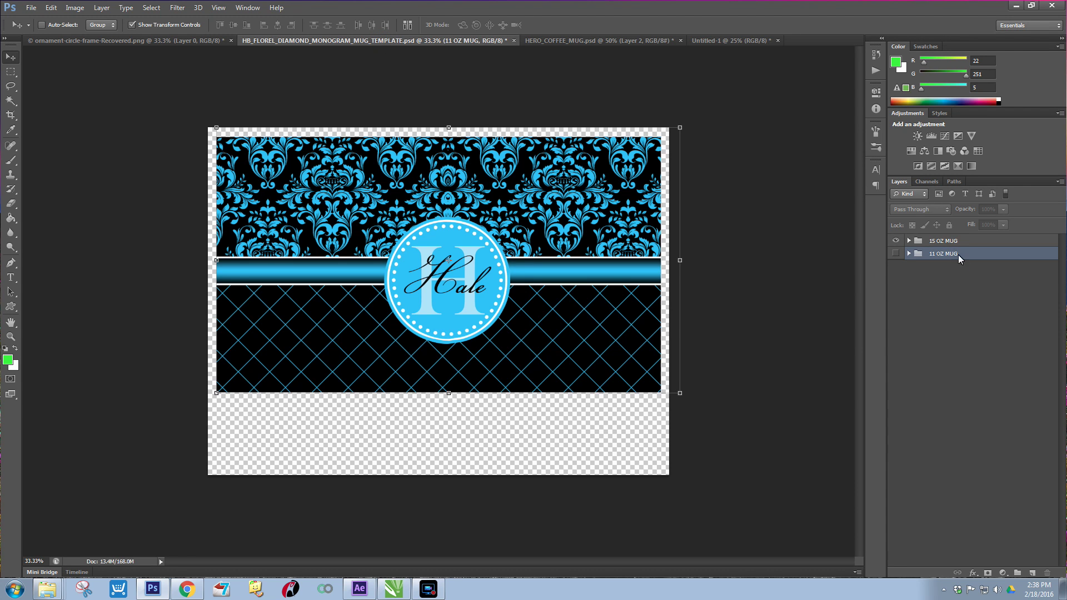
left_click(895, 241)
left_click(895, 253)
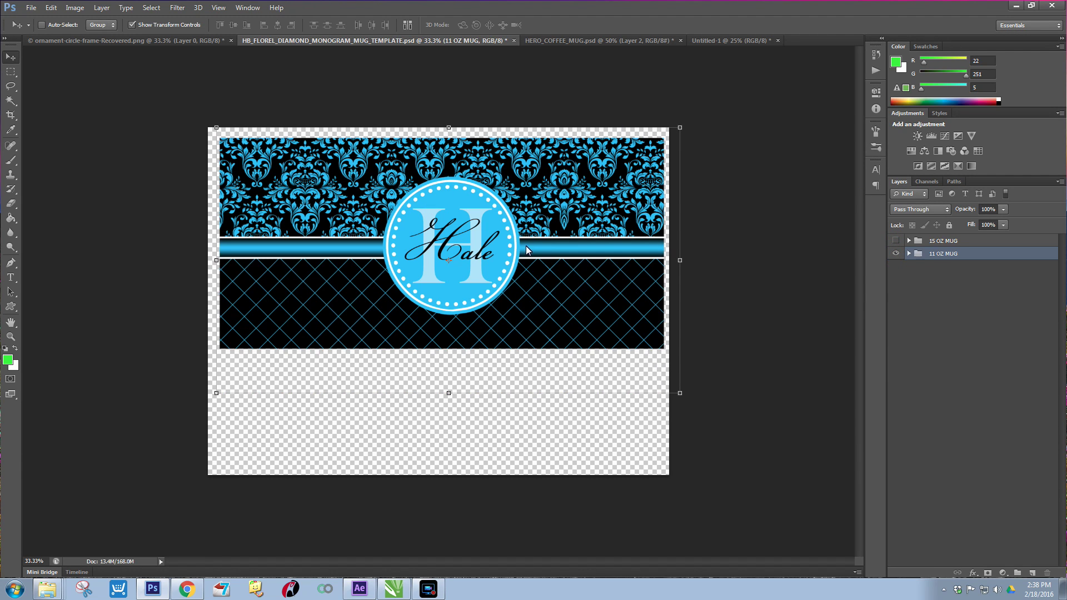
Duplicate the 11 OZ MUG group into the Untitled-1 document and close the monogram mug template without saving
right_click(943, 256)
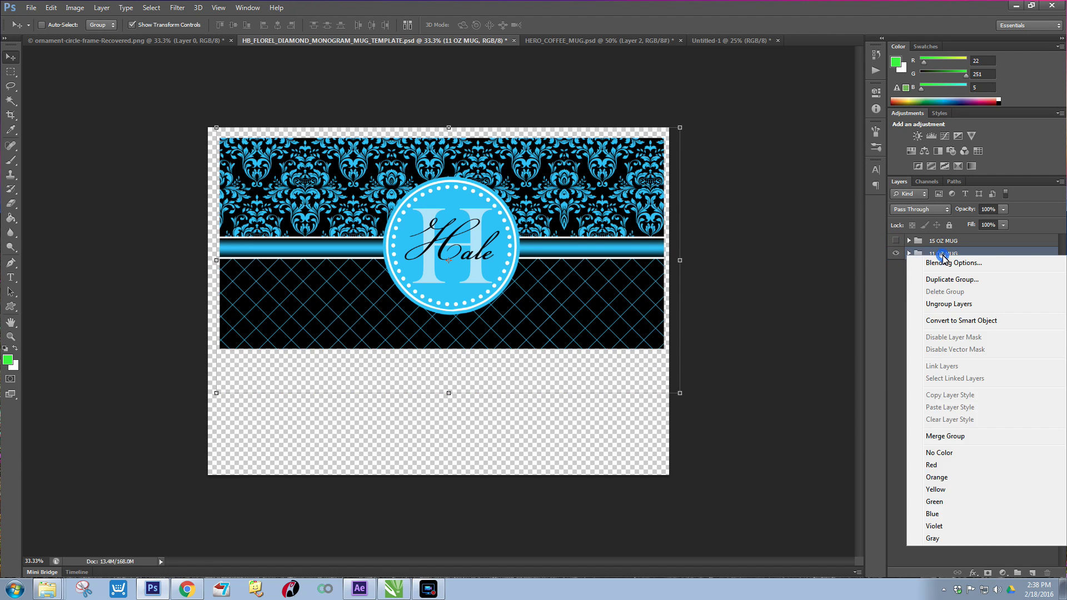
left_click(963, 281)
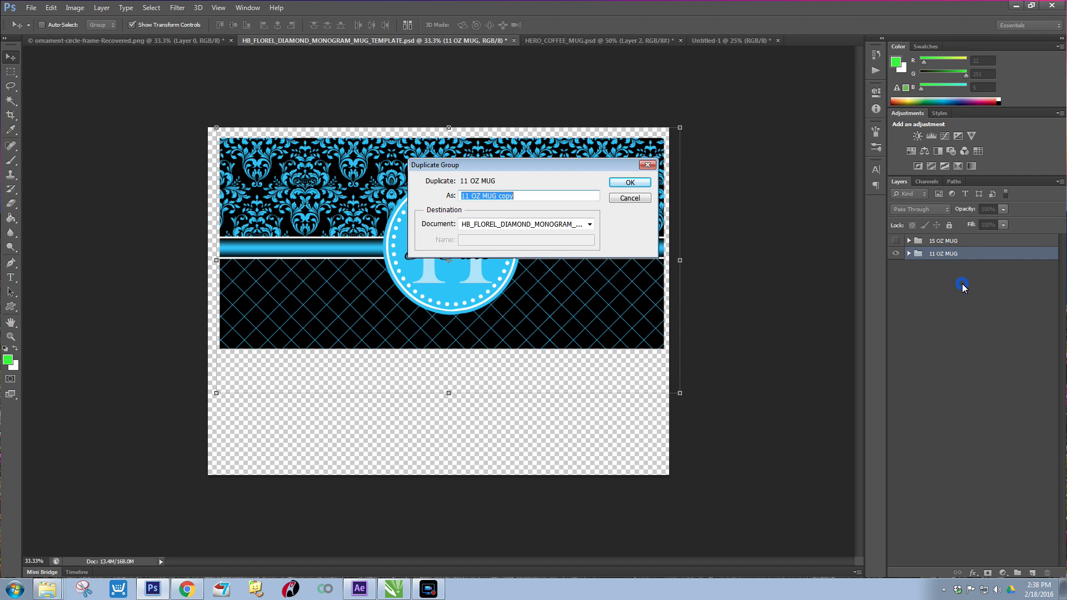
left_click(592, 224)
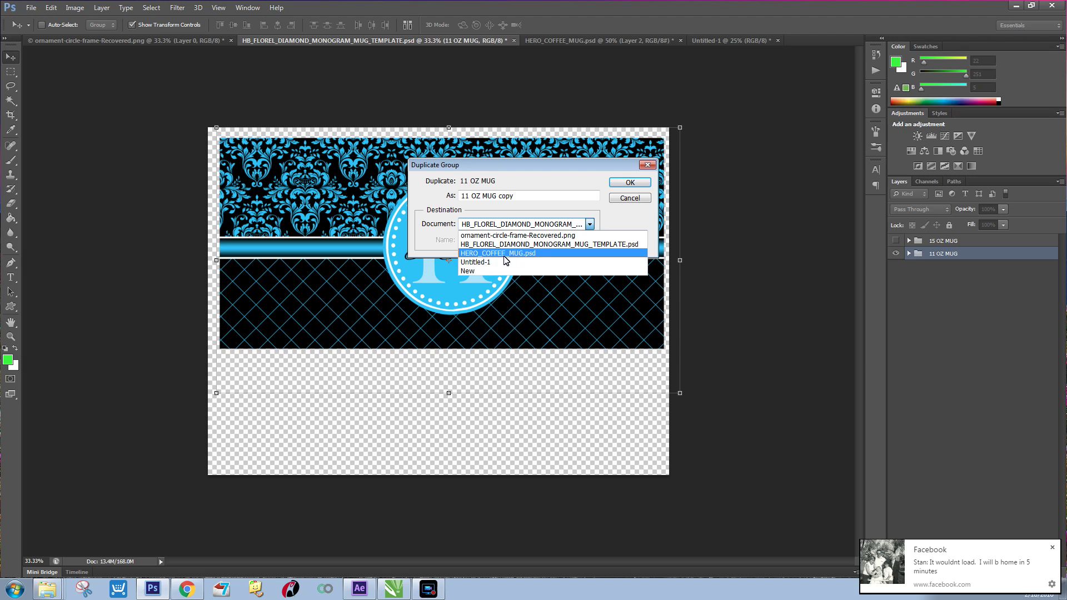
left_click(481, 262)
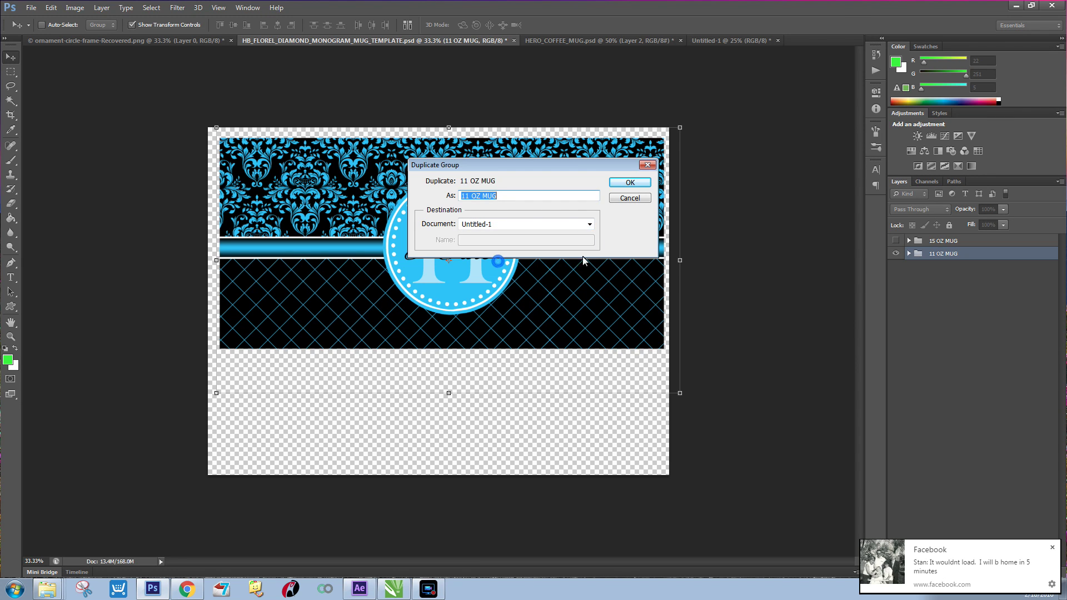
left_click(634, 184)
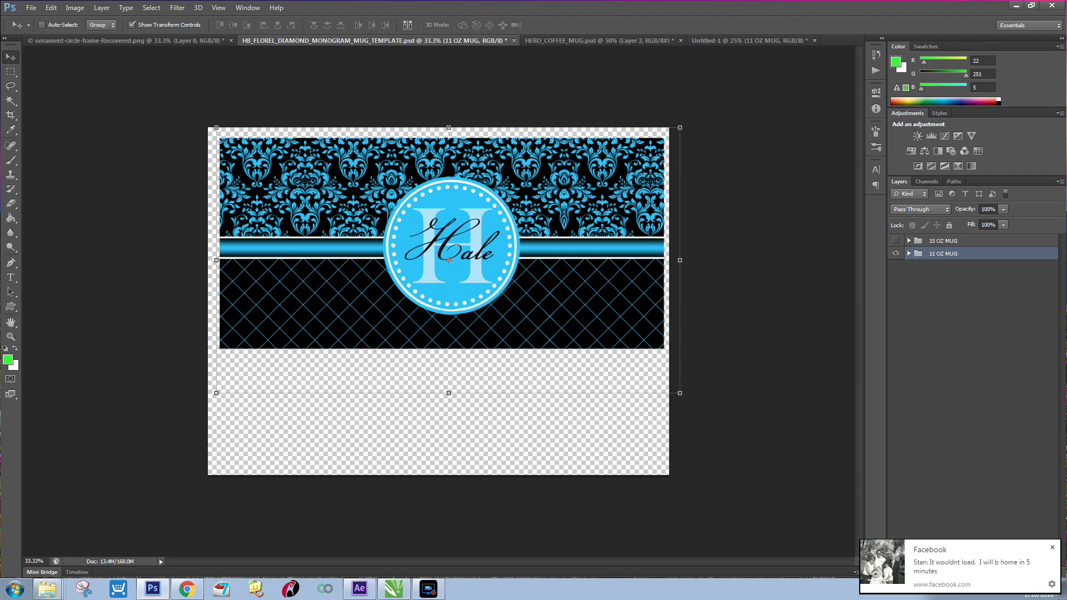
left_click(513, 41)
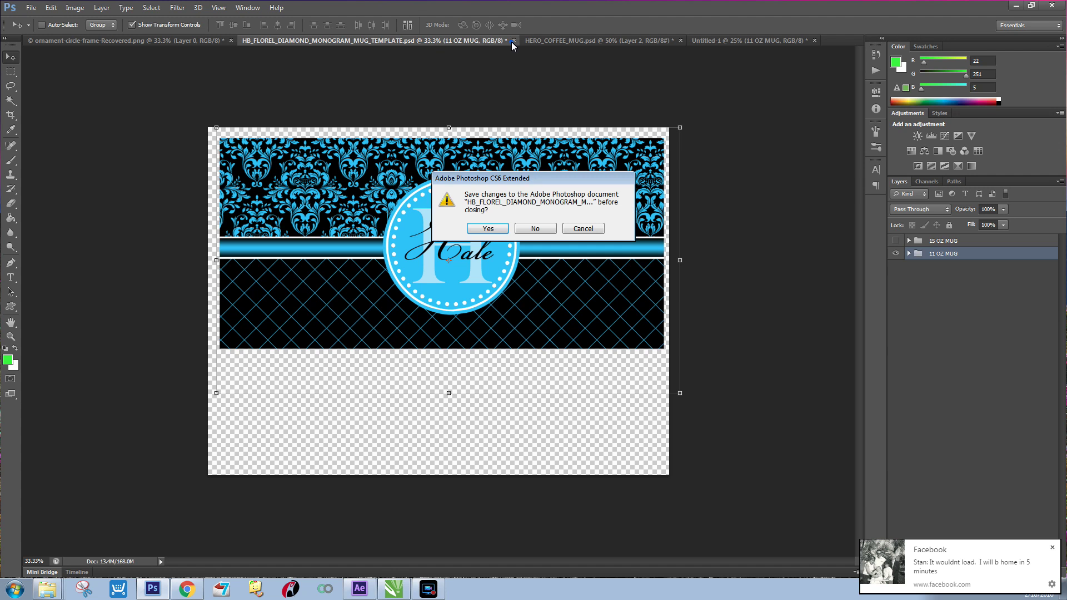
left_click(535, 229)
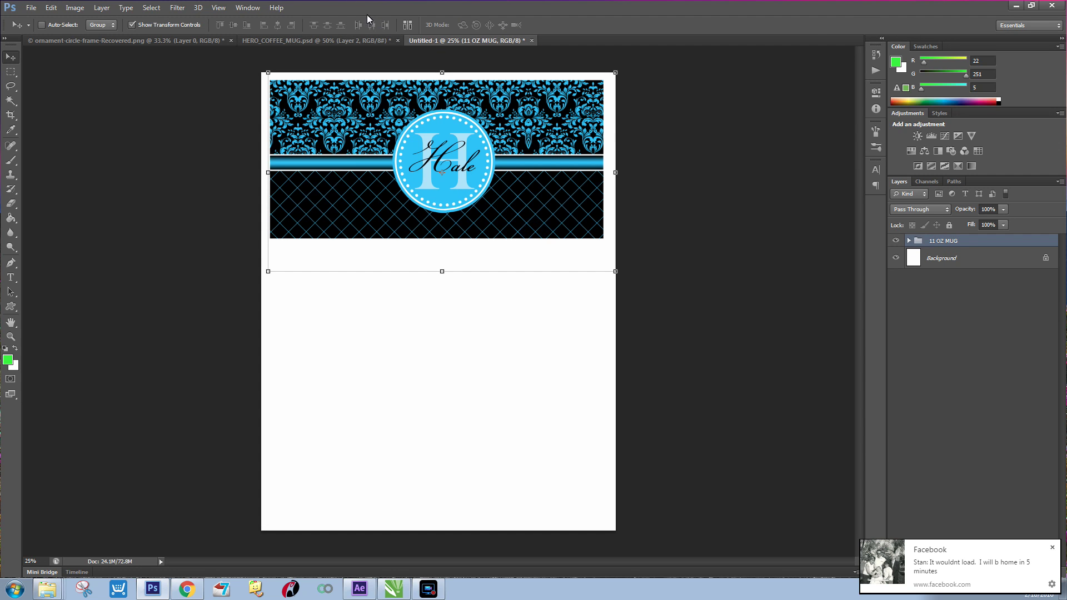
In HERO_COFFEE_MUG.psd, create a new layer group above the HERO text layer and name it "Hero mug"
left_click(347, 40)
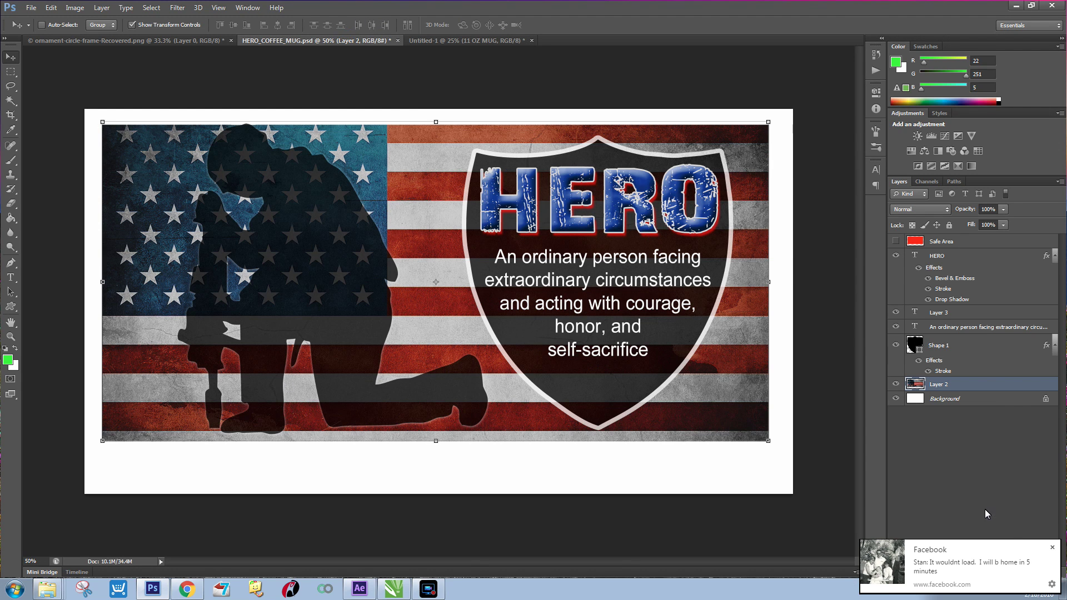
left_click(919, 259)
left_click(957, 435)
left_click(938, 258)
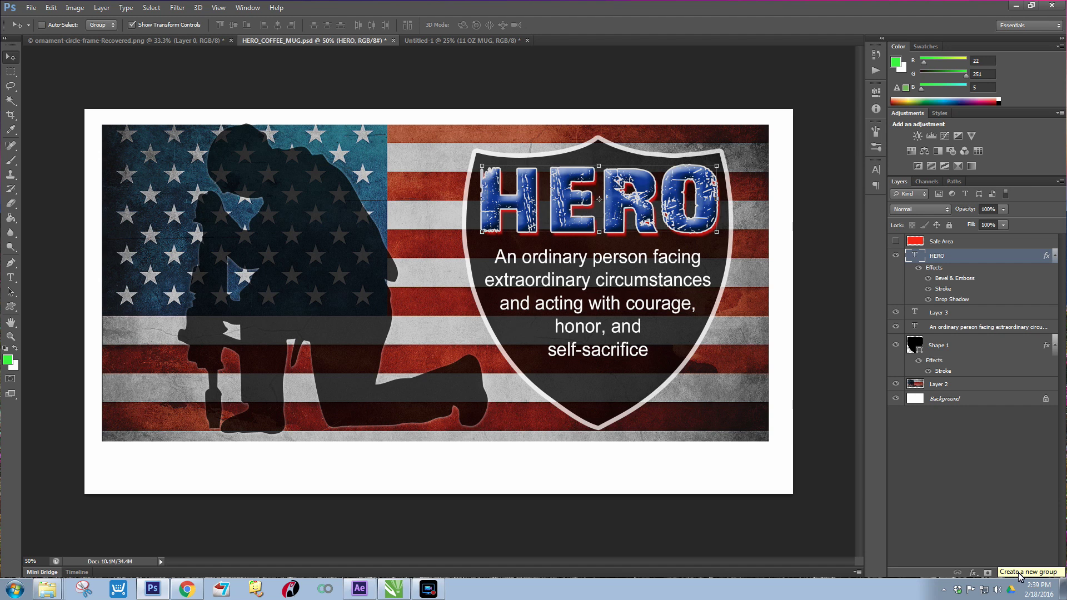
left_click(1018, 573)
double_click(938, 257)
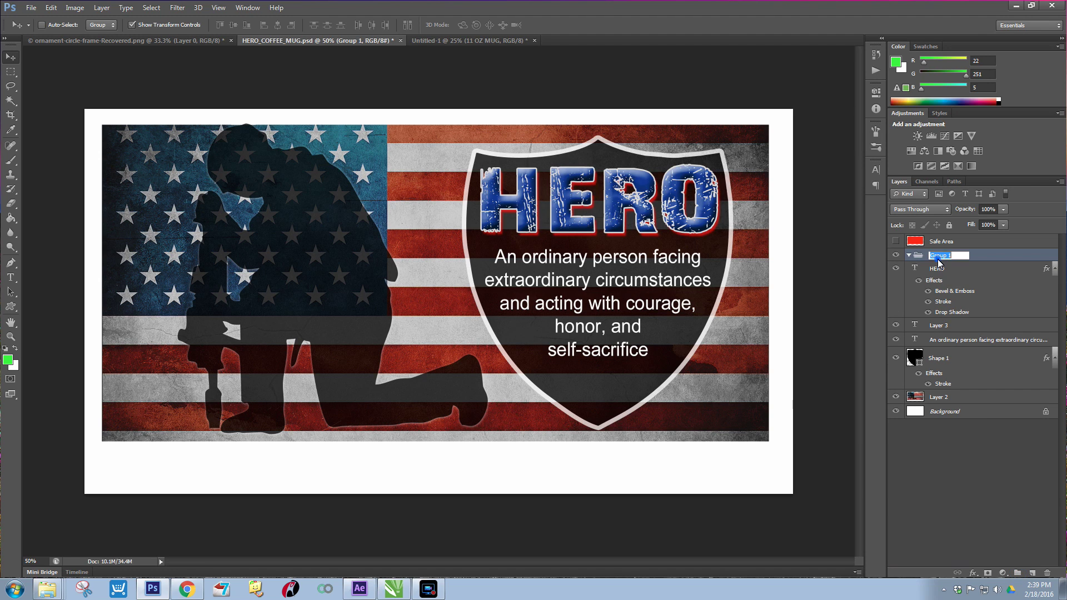
type("Hero mug")
key("Return")
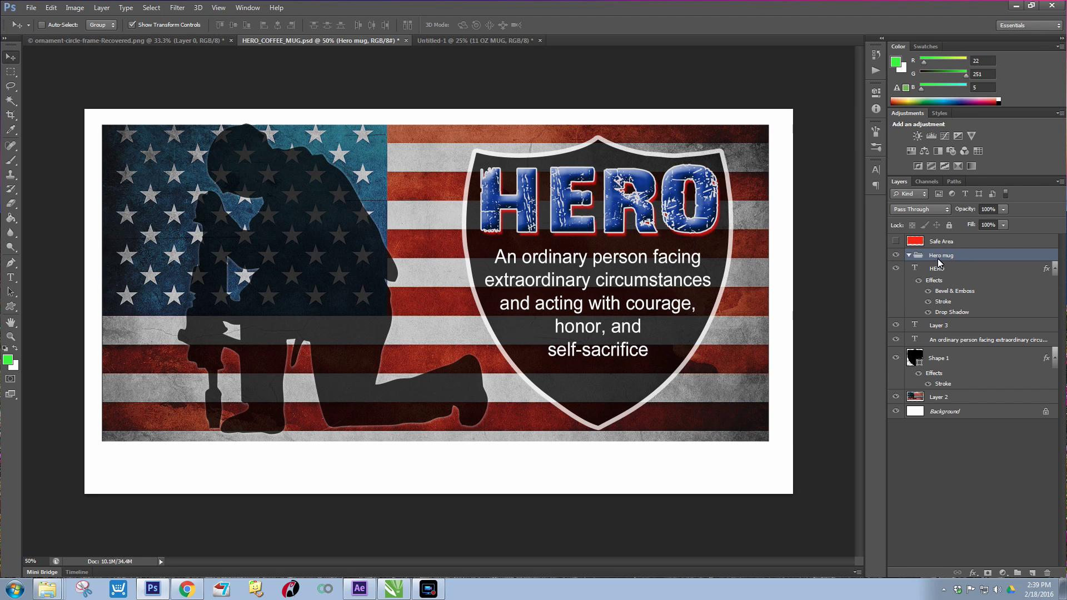
Move all layers from the HERO text down to Layer 2 into the Hero mug group, leaving out Safe Area and Background, and collapse the group
left_click(937, 268)
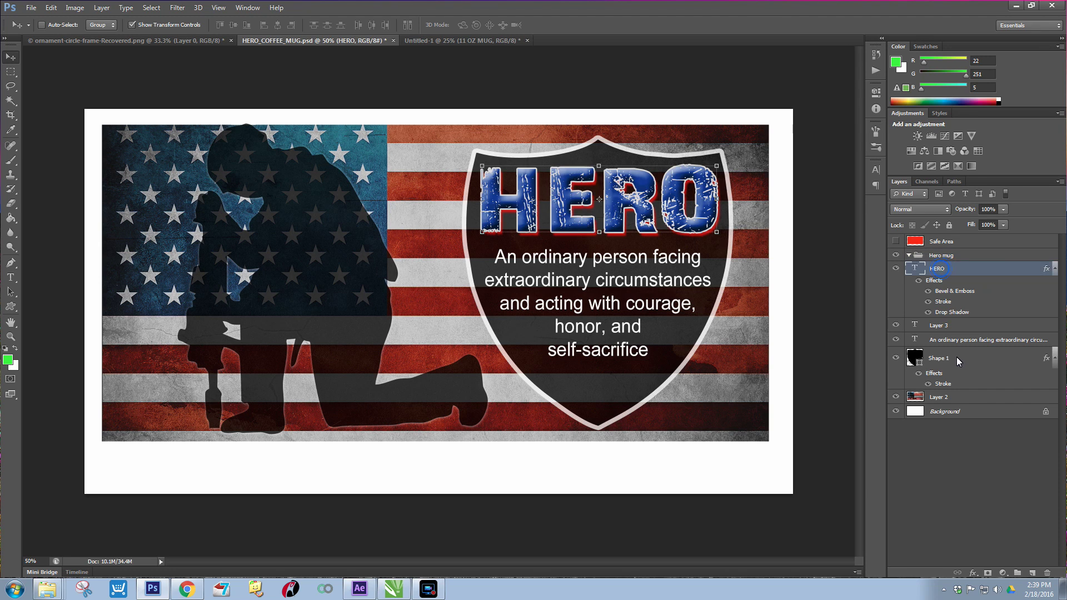
left_click(954, 398, "shift")
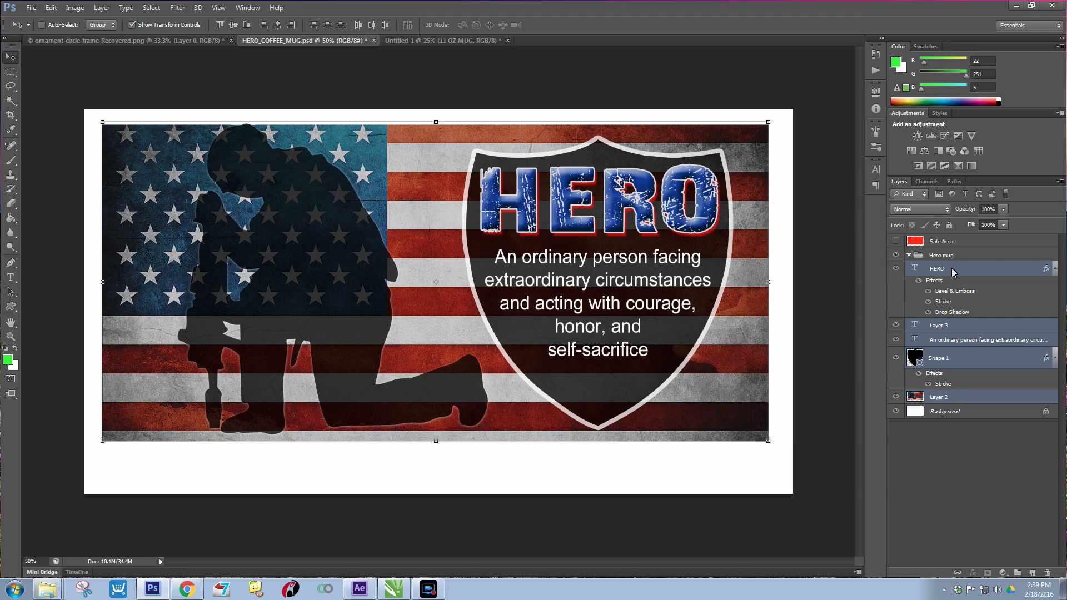
left_click_drag(952, 269, 945, 260)
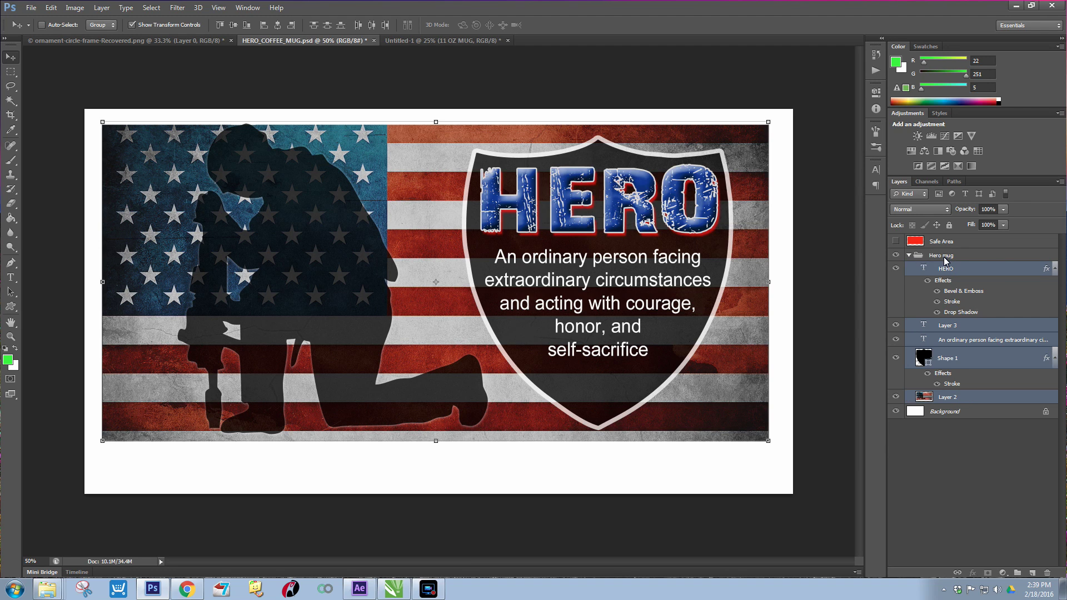
left_click(910, 256)
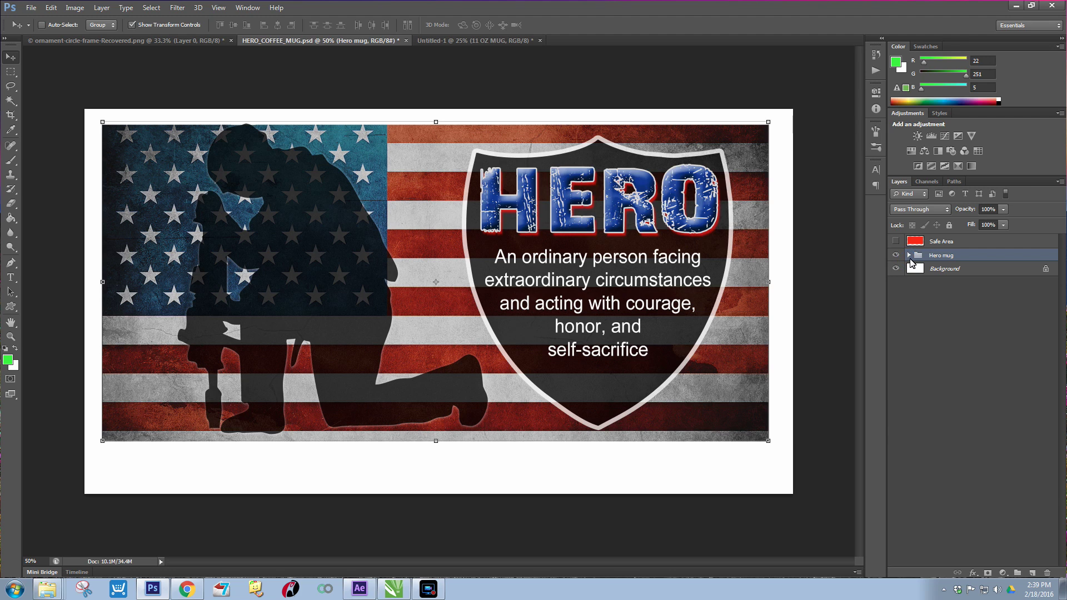
left_click(909, 255)
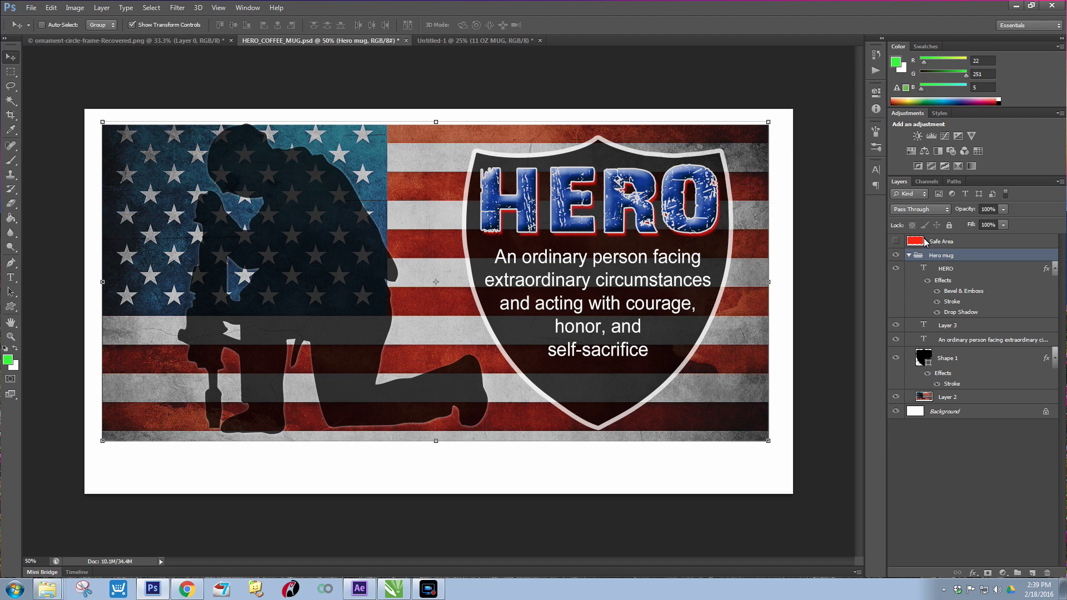
left_click(925, 242)
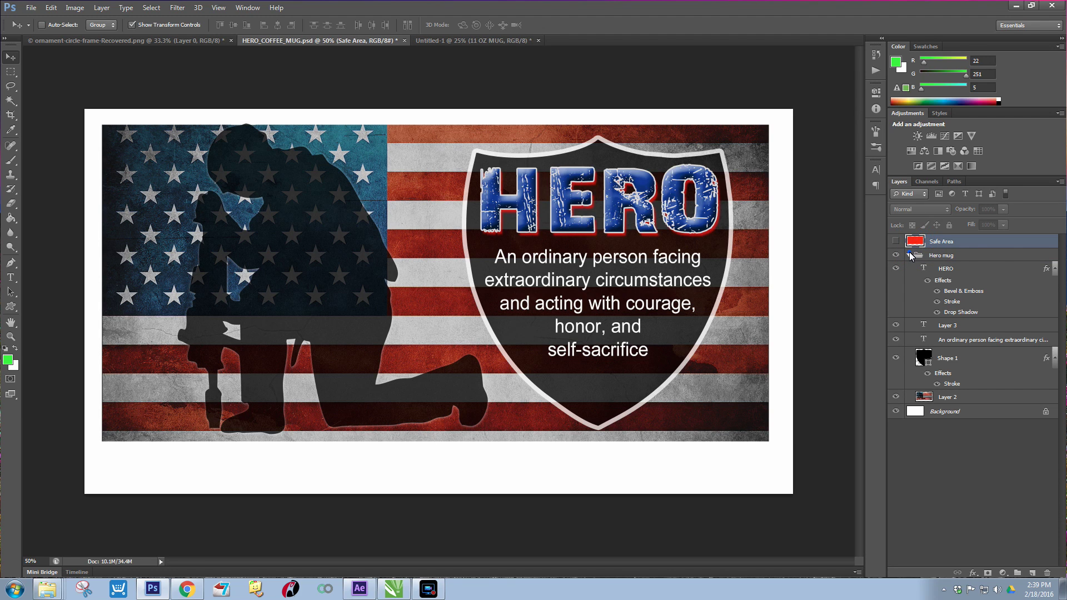
left_click(909, 256)
left_click(937, 256)
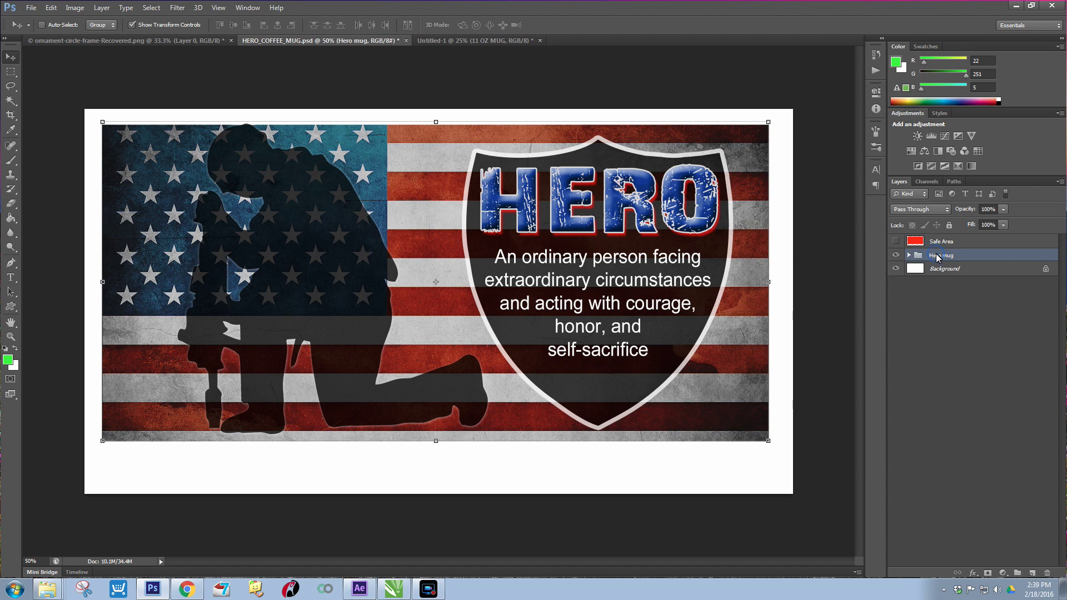
Duplicate the Hero mug group into the Untitled-1 document
right_click(937, 256)
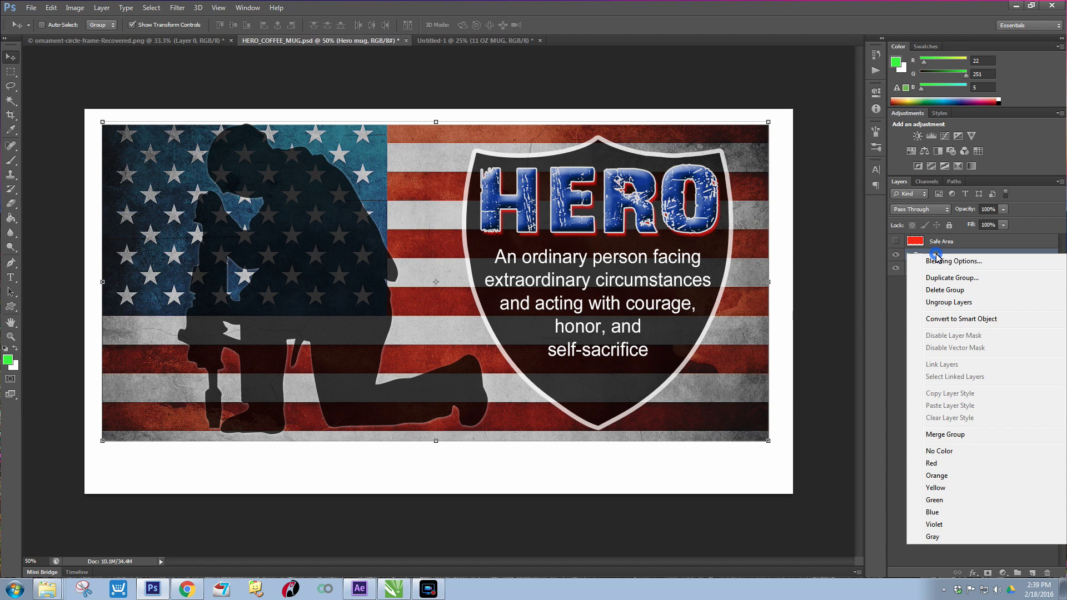
left_click(963, 279)
left_click(589, 223)
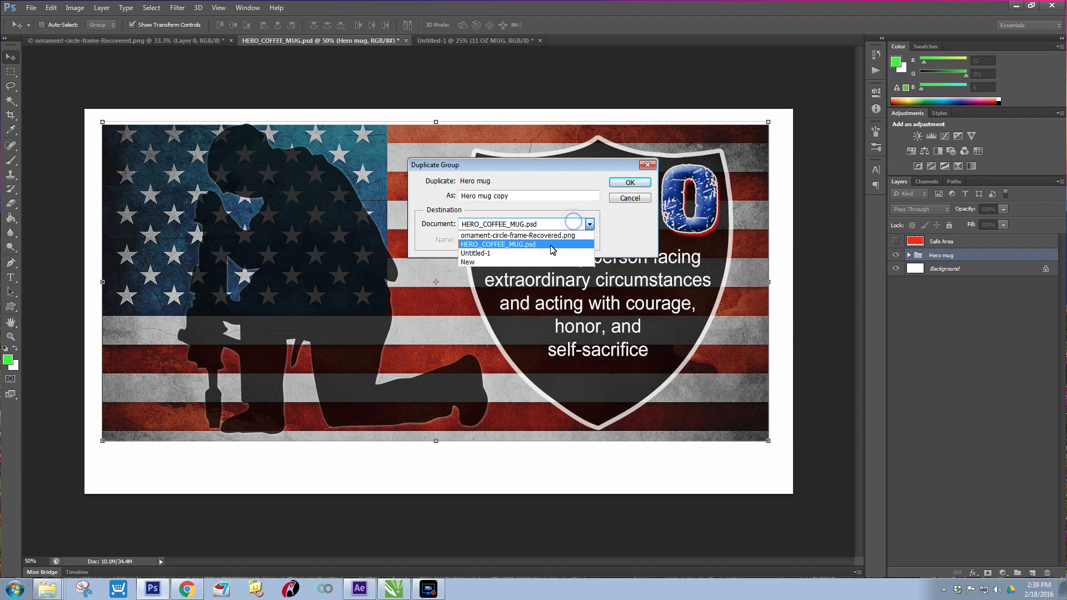
left_click(548, 253)
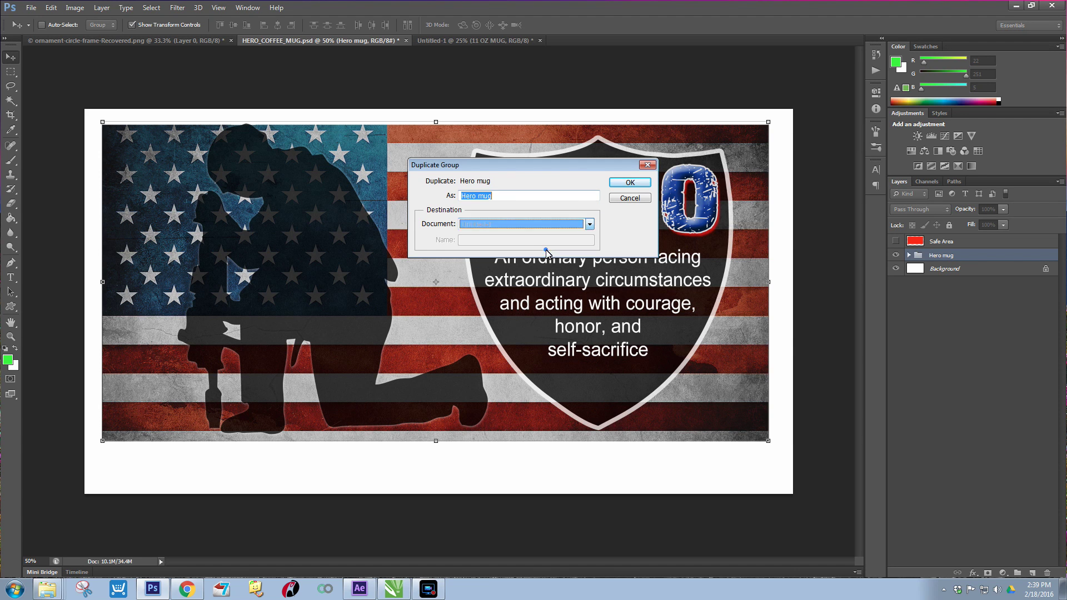
left_click(627, 182)
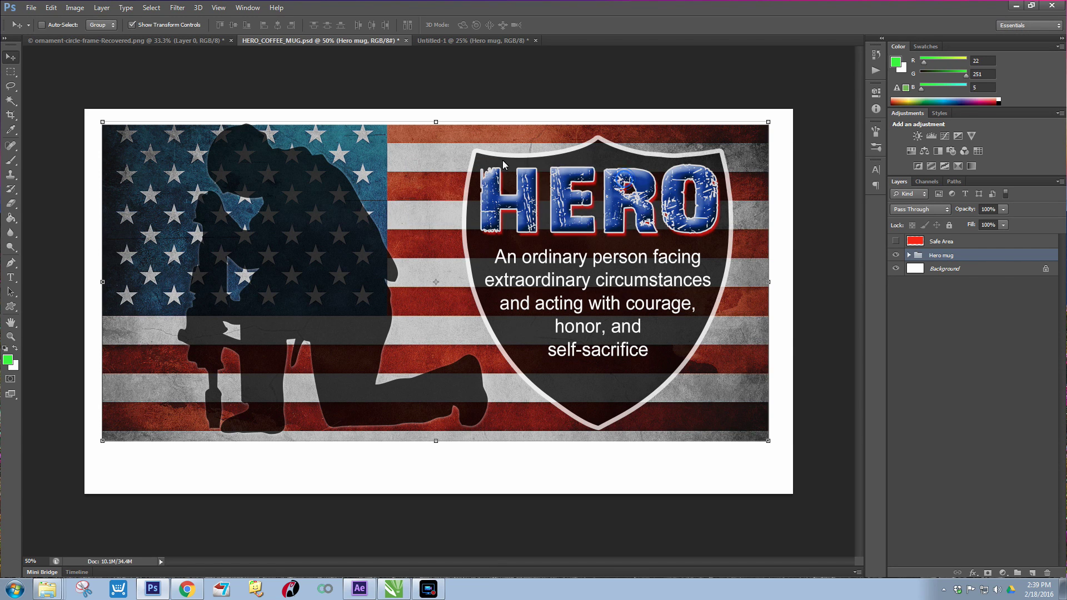
In Untitled-1, move the Hero mug artwork directly below the monogram mug design and nudge it up to leave a narrow gap
left_click(481, 42)
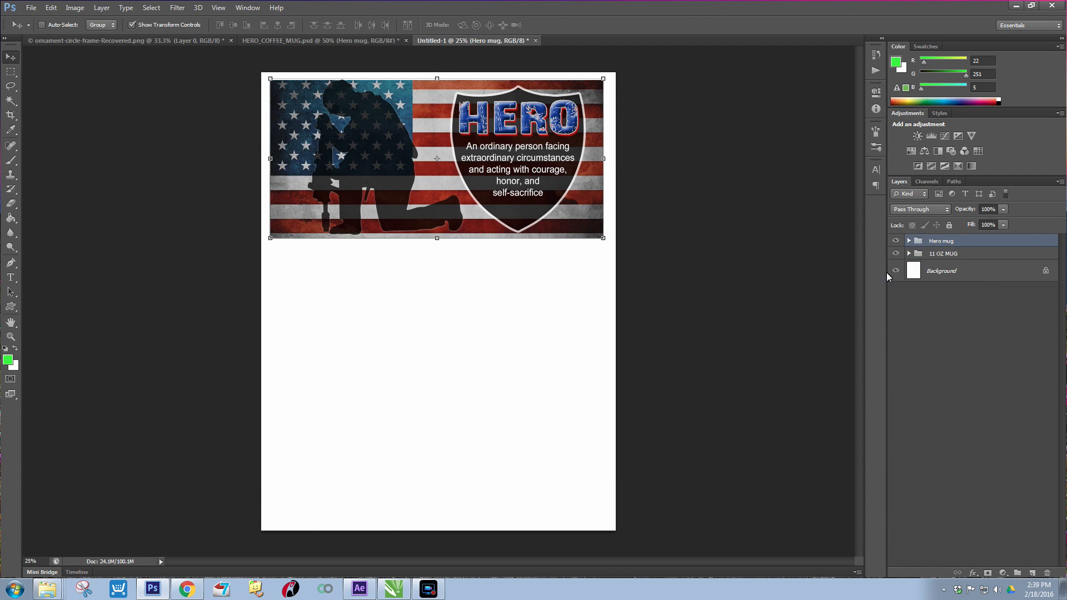
left_click_drag(492, 135, 490, 297)
key("shift+Up")
key("shift+Up")
key("shift+Up")
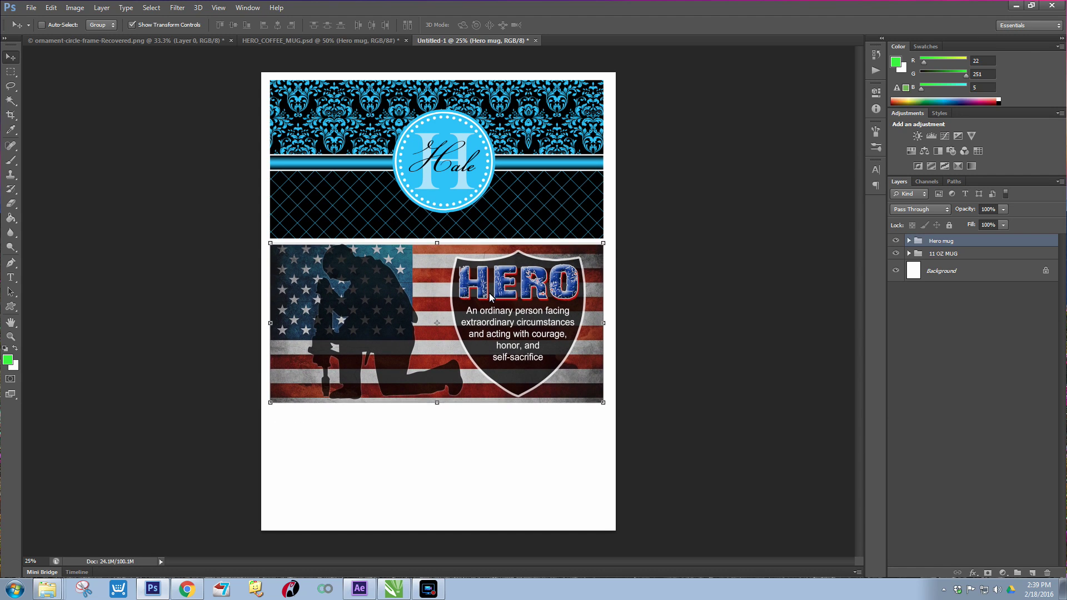
key("Up")
key("Up")
key("Up")
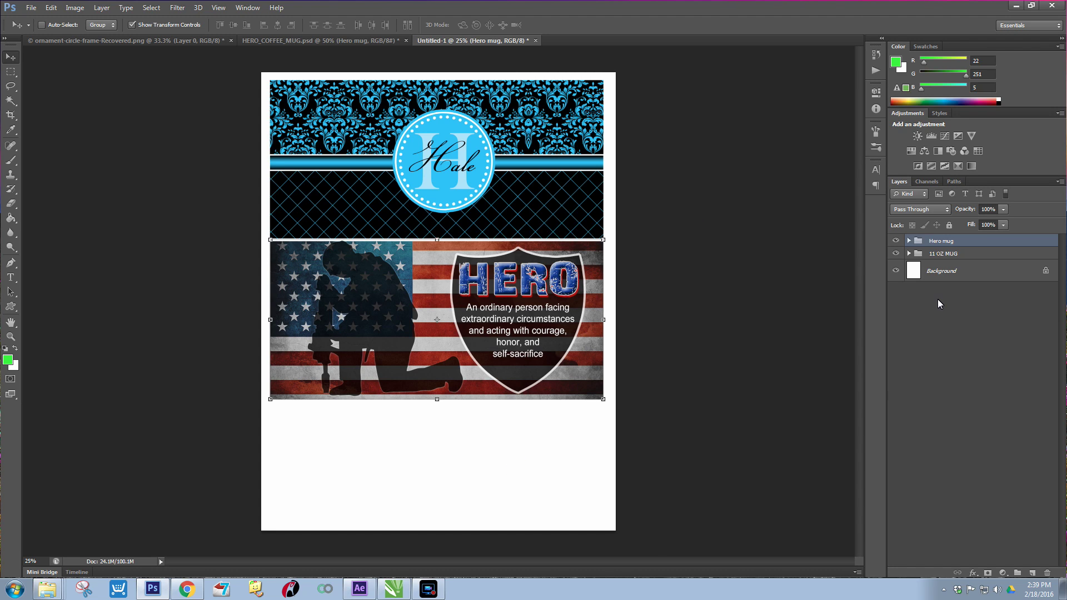
Examine the editable layers inside the Hero mug and 11 OZ MUG groups
left_click(909, 241)
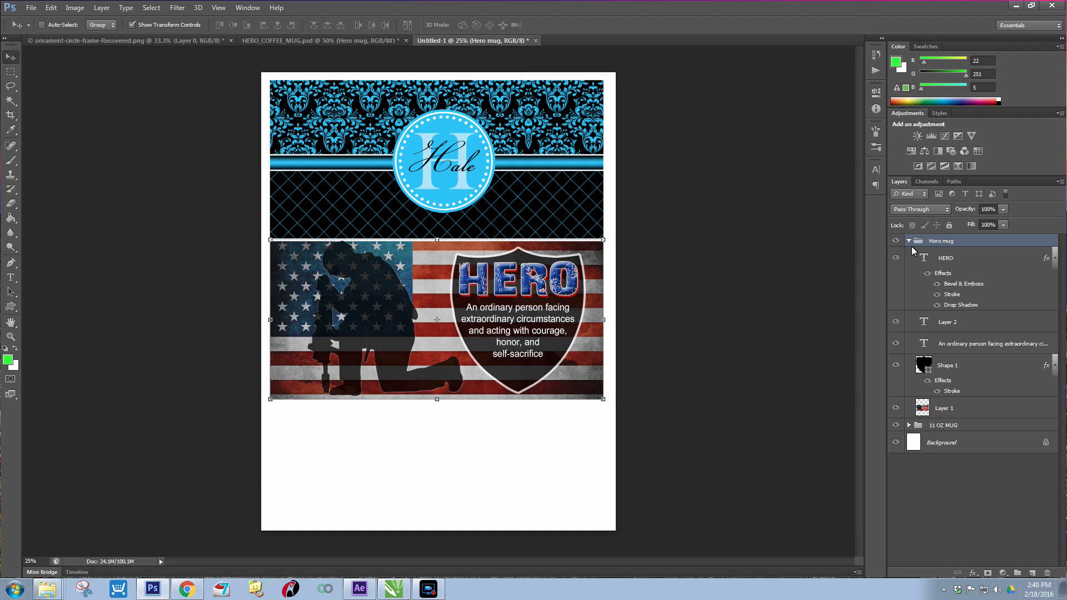
left_click(909, 242)
left_click(906, 255)
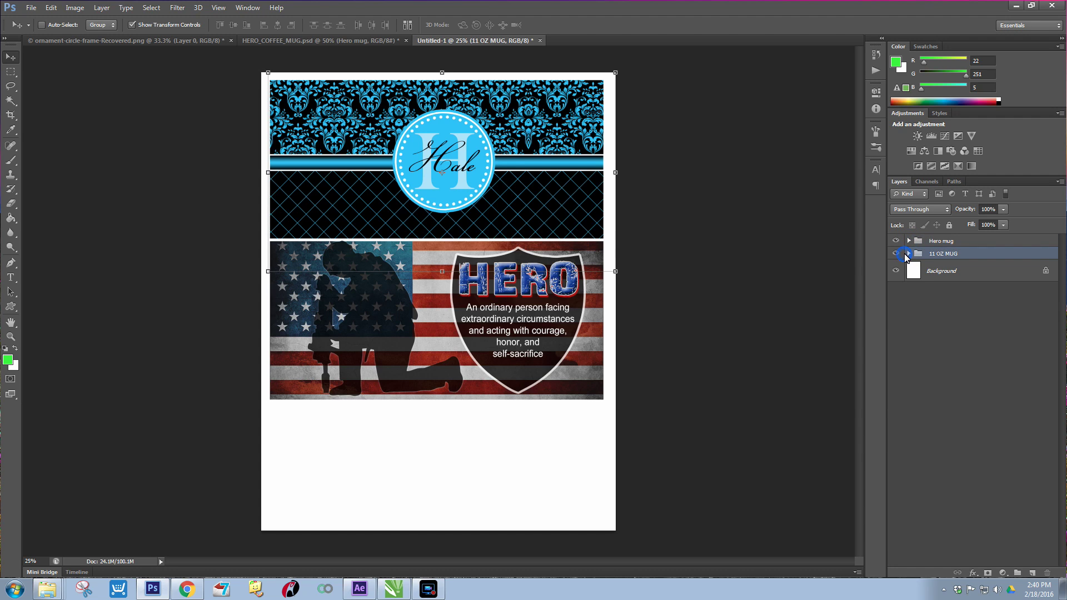
left_click(909, 254)
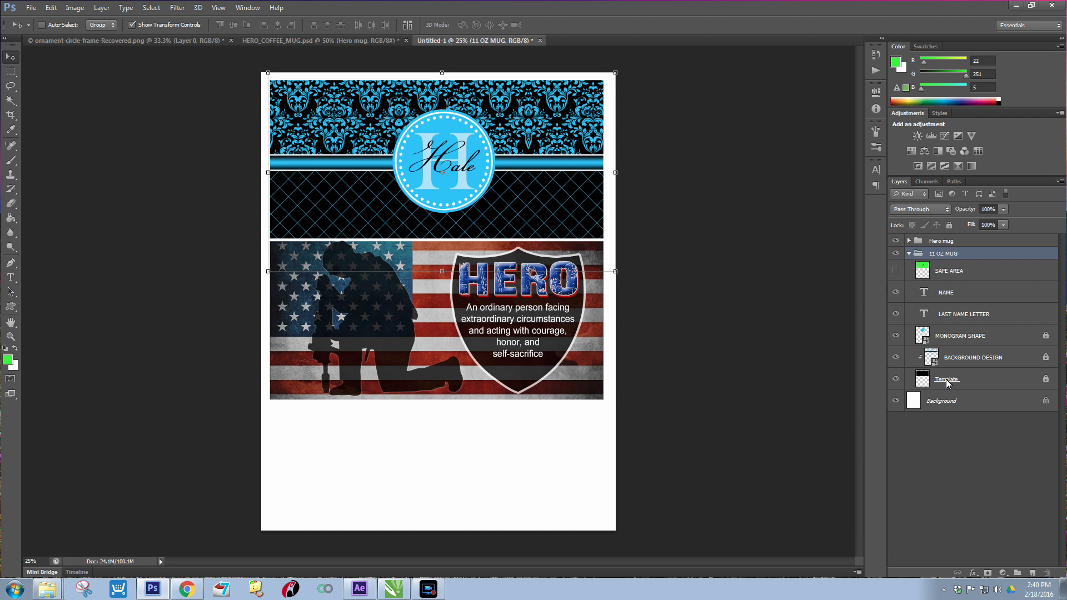
left_click(946, 315)
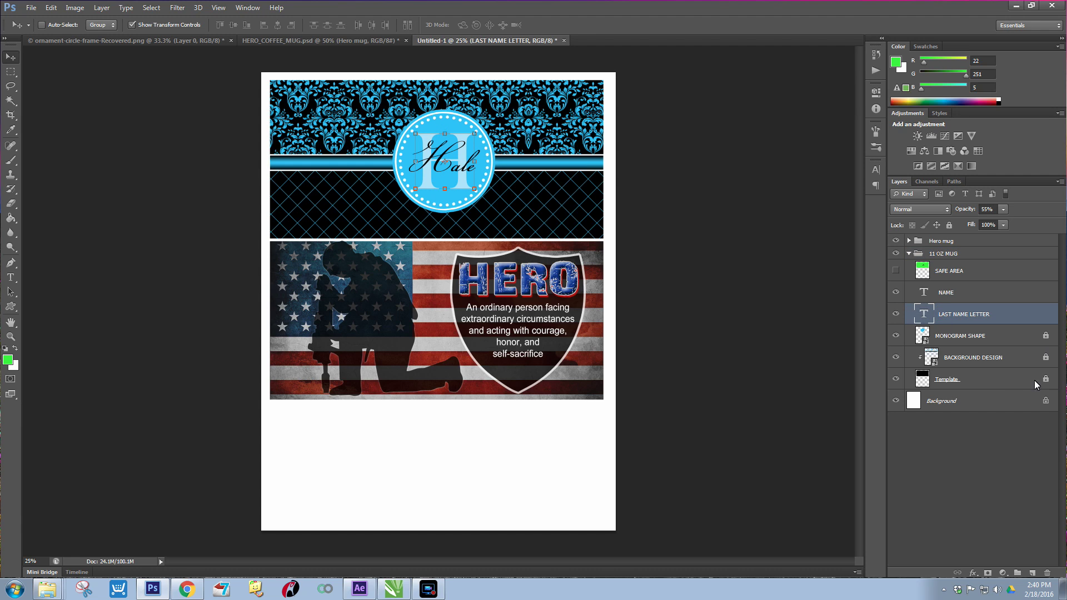
Replace the script text of the NAME layer in the monogram circle with a different first name
left_click(940, 297)
left_click(10, 291)
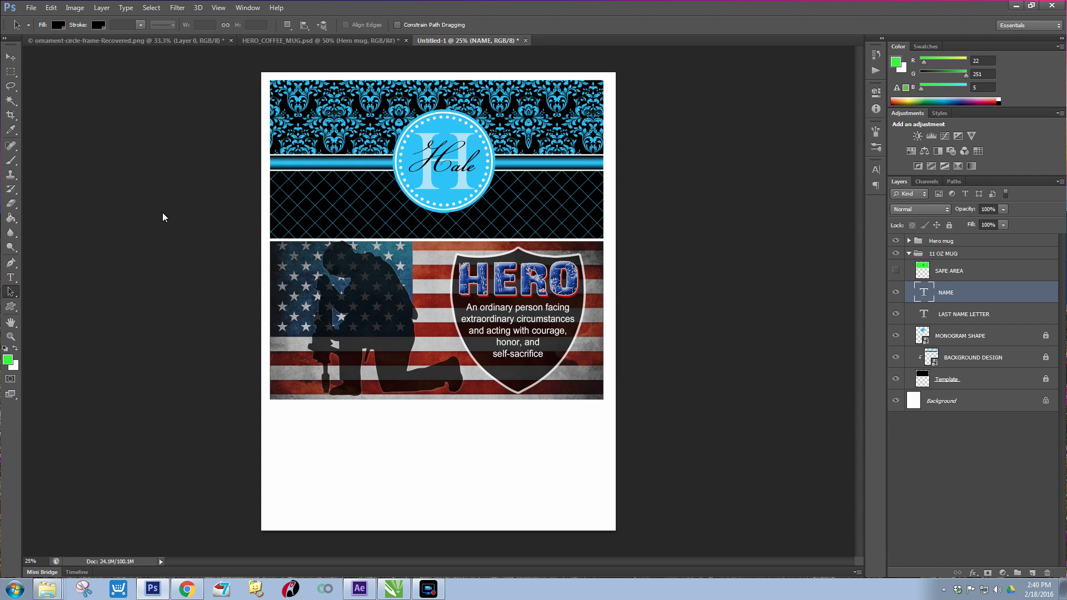
left_click(10, 277)
left_click_drag(475, 168, 408, 172)
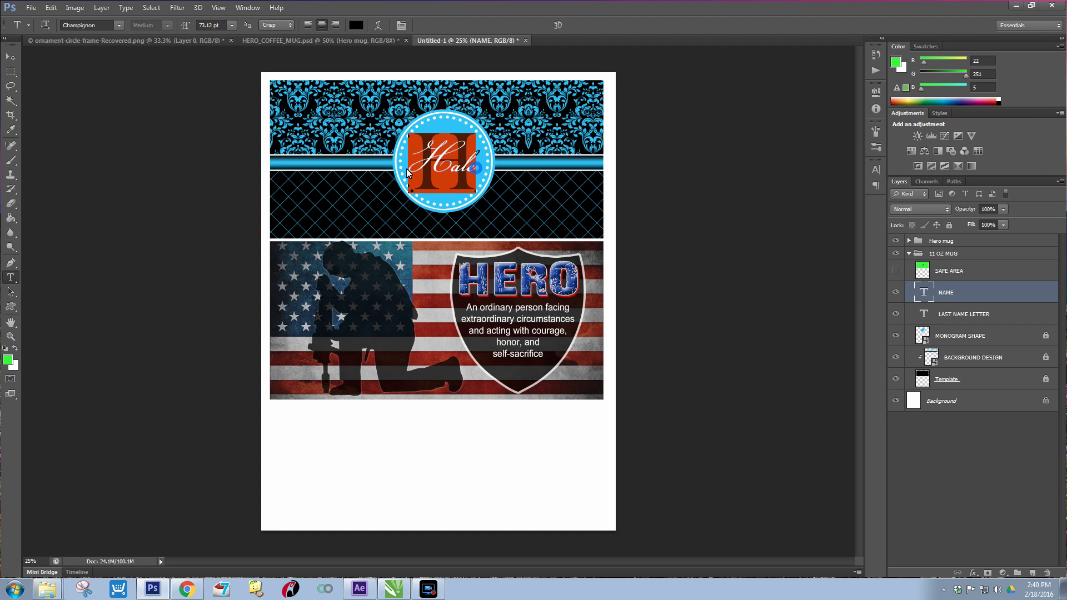
key("BackSpace")
type("Amy")
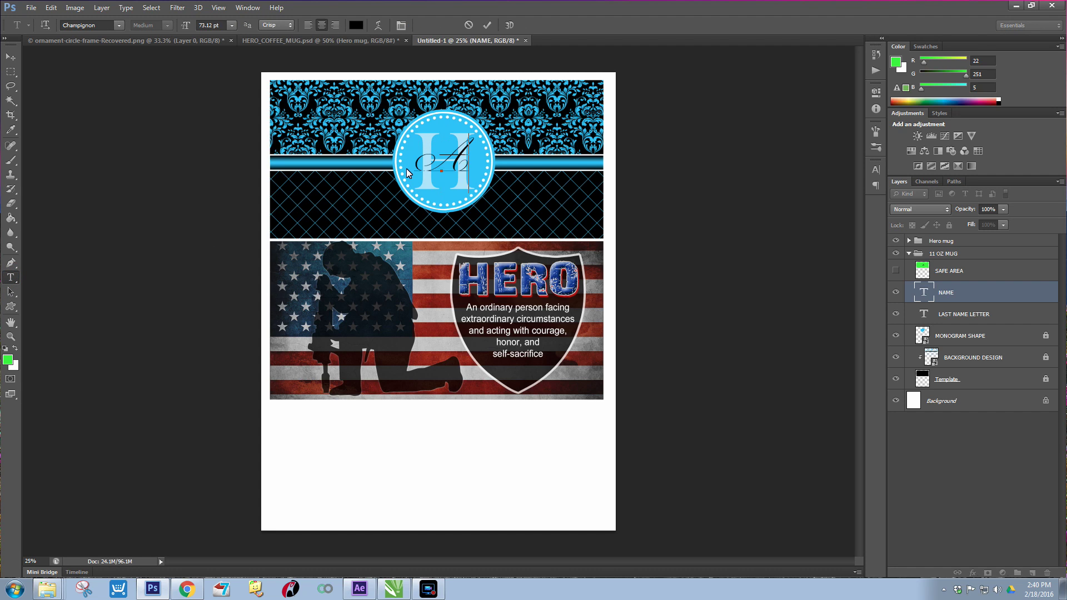